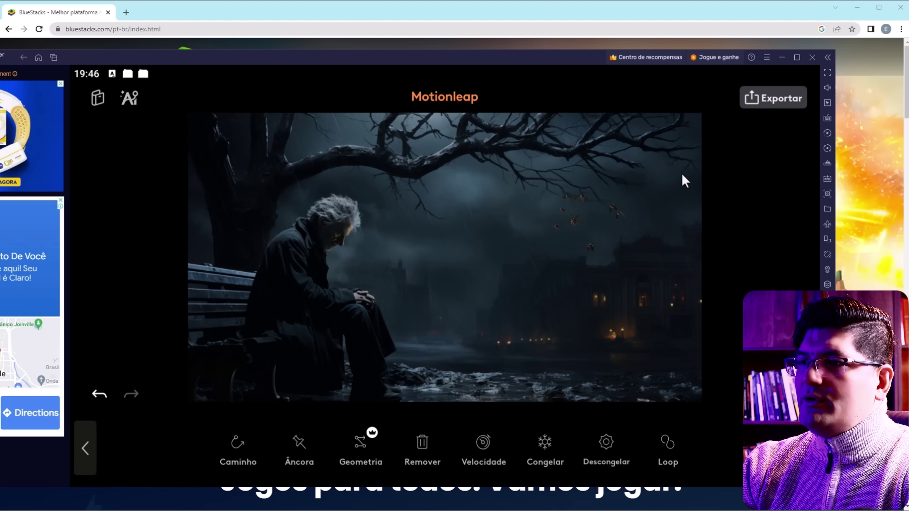
# Step: Export the Motionleap animation as a video in 16:9 format and dismiss the sharing options
pyautogui.click(774, 101)
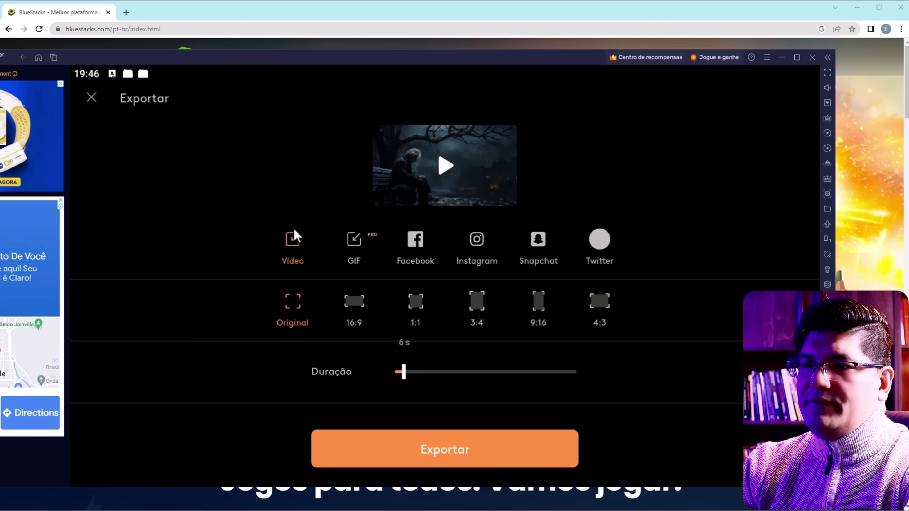
pyautogui.click(357, 301)
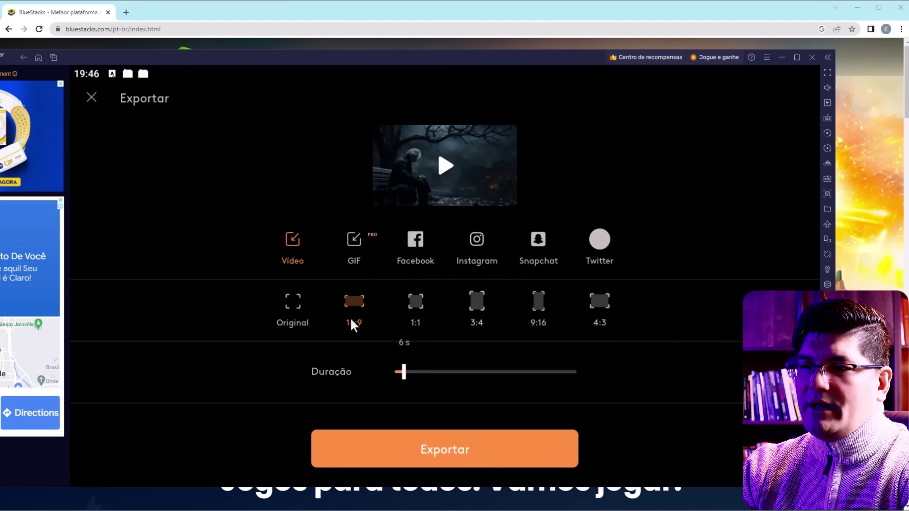
pyautogui.click(458, 451)
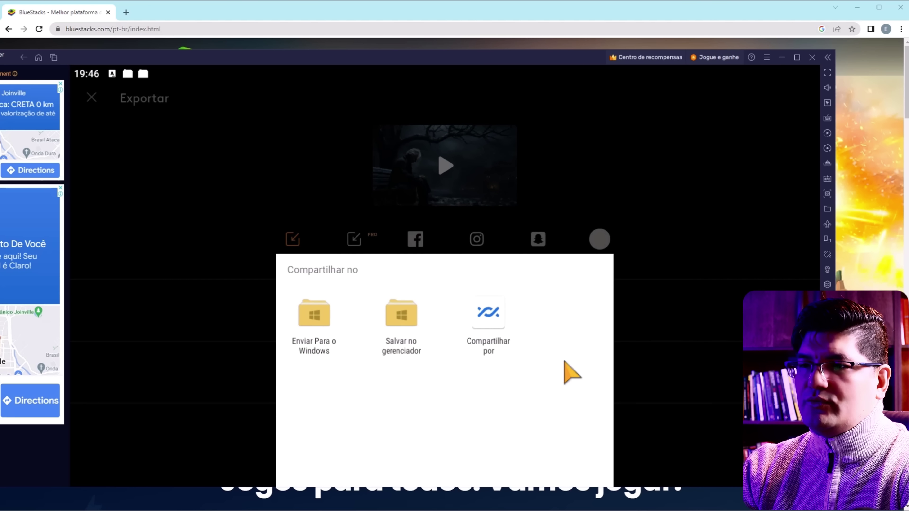
pyautogui.click(657, 226)
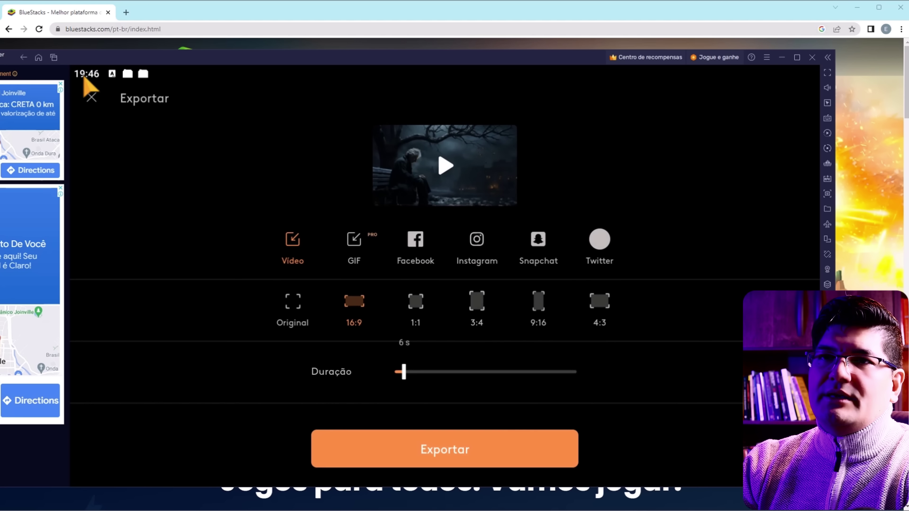
# Step: Return to the BlueStacks home screen and open the media manager from the system apps folder
pyautogui.click(39, 57)
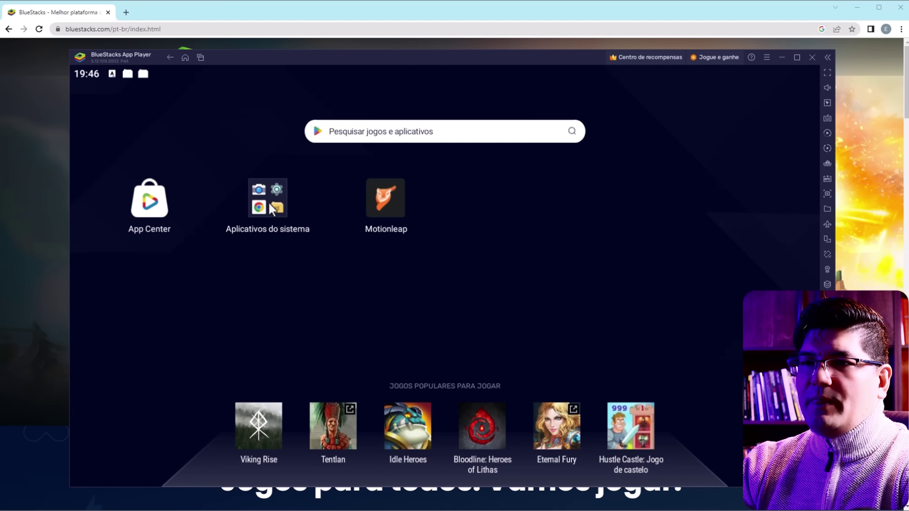
pyautogui.click(273, 212)
pyautogui.click(283, 214)
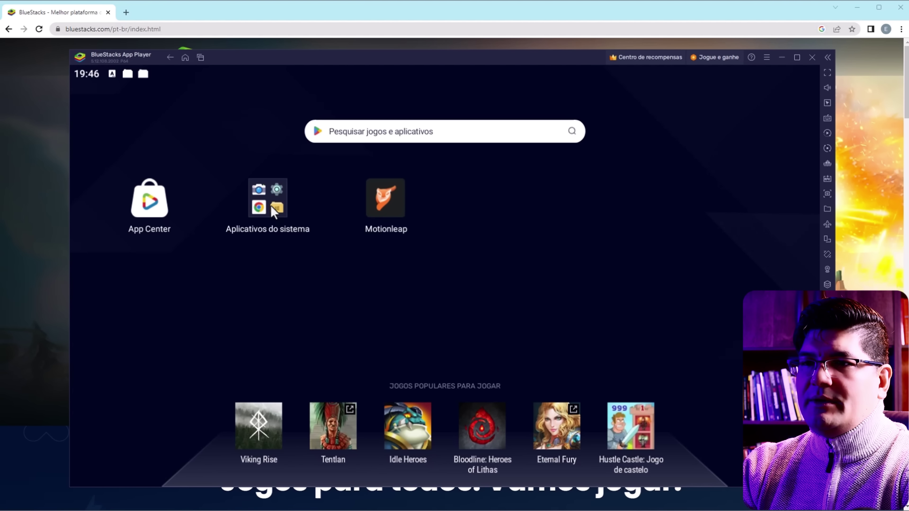
pyautogui.click(292, 215)
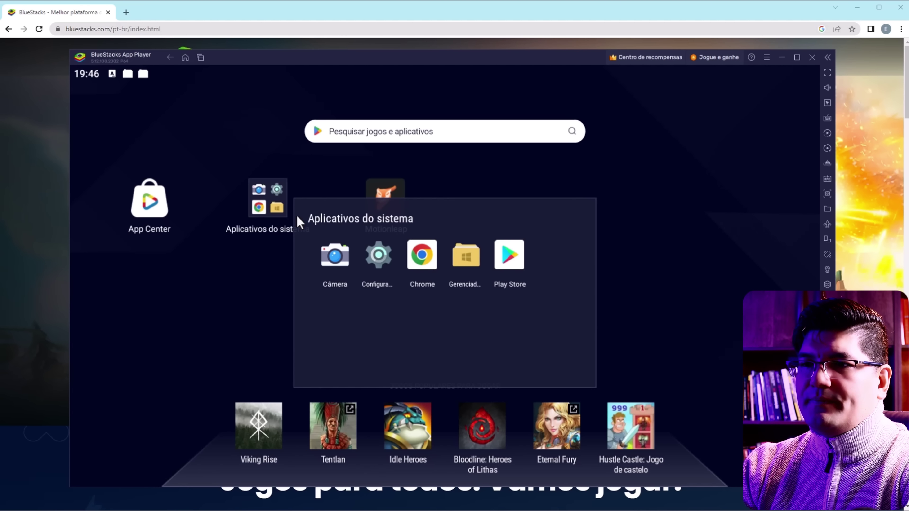
pyautogui.click(466, 263)
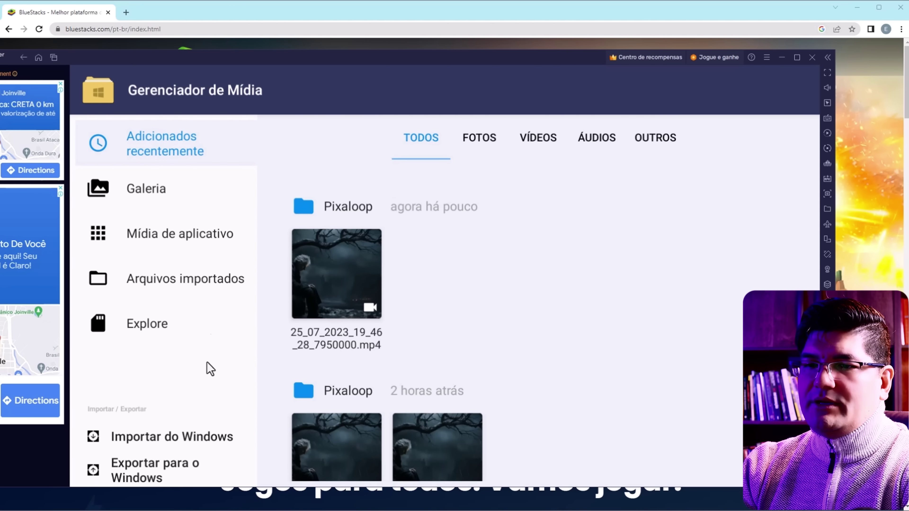
# Step: Try to export the newest Pixaloop video from the media manager to a Windows folder
pyautogui.click(163, 466)
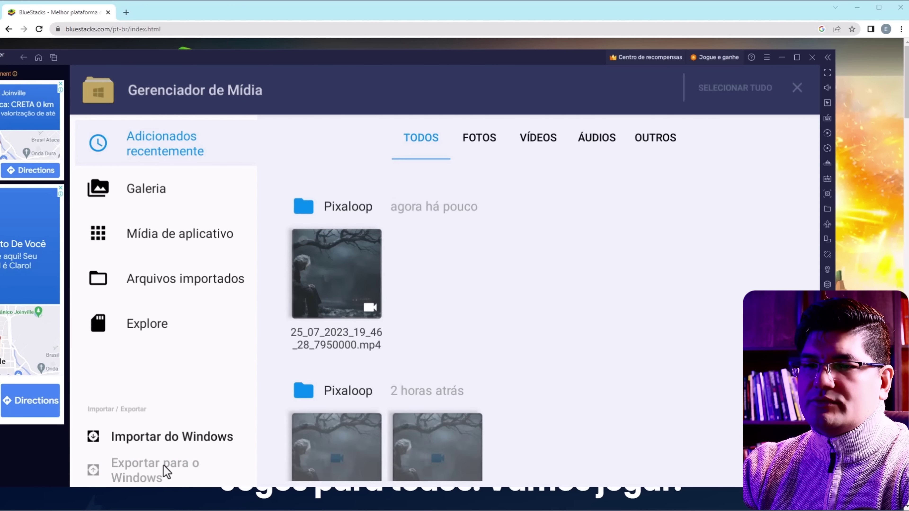
pyautogui.click(331, 254)
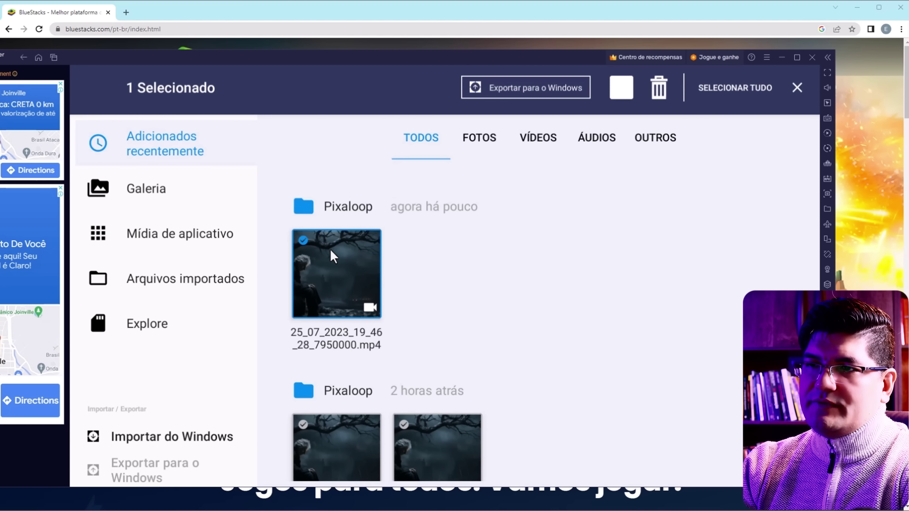
pyautogui.click(523, 97)
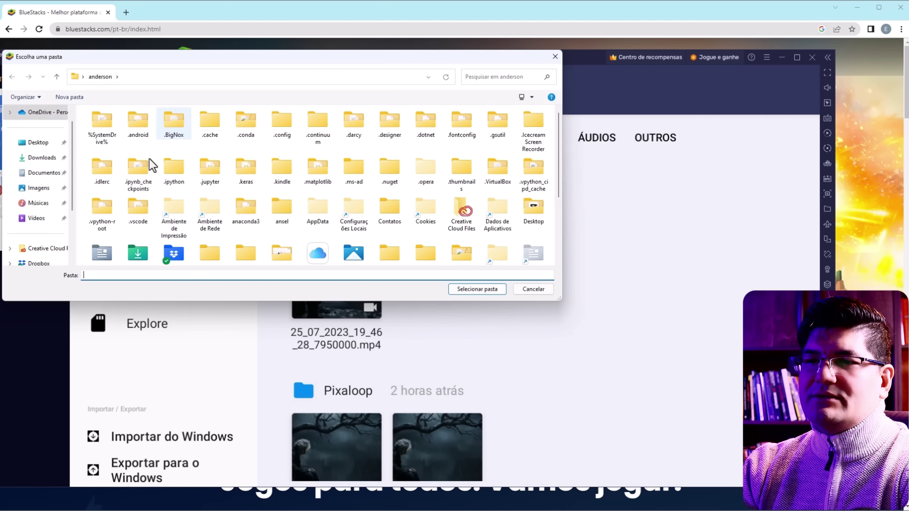
pyautogui.click(546, 293)
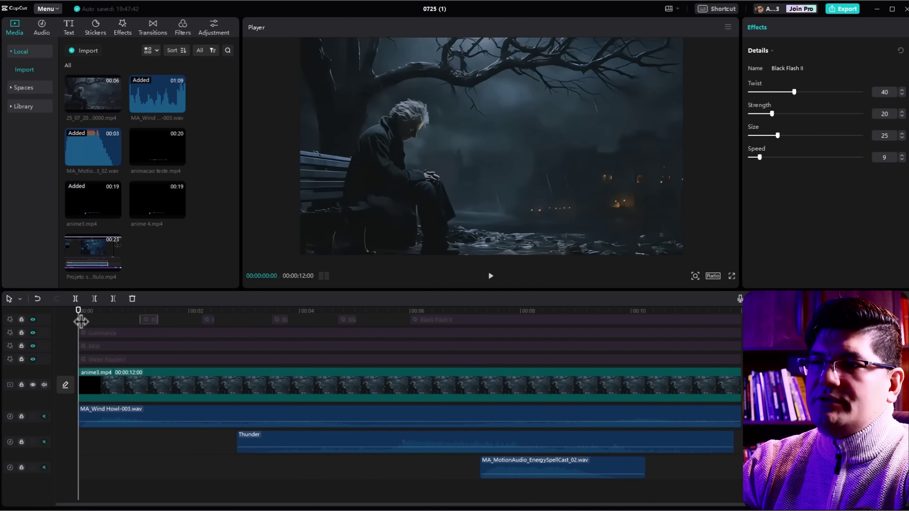
# Step: In the CapCut project 0725 (1), scrub through the anime3.mp4 clip and unhide the Water Ripples I effect track
pyautogui.moveTo(81, 321); pyautogui.dragTo(586, 312)
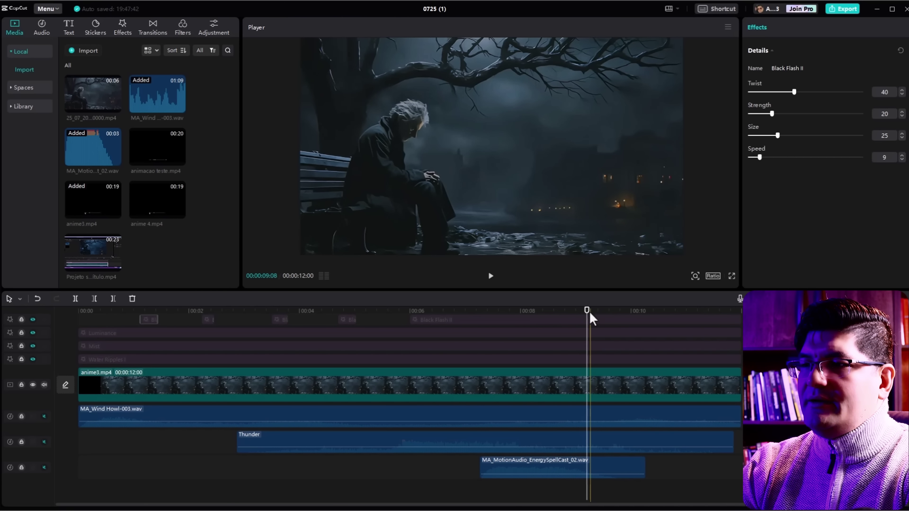
pyautogui.moveTo(588, 310); pyautogui.dragTo(67, 341)
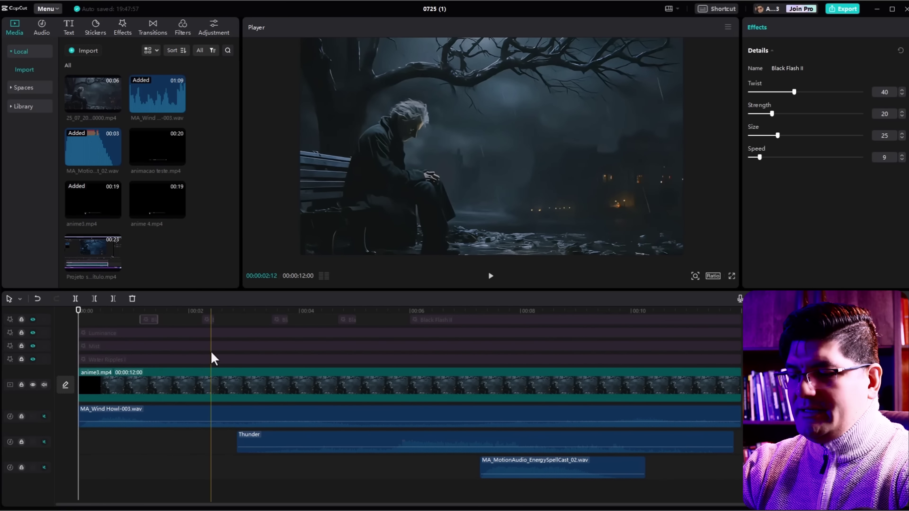
pyautogui.scroll(1, 263, 404)
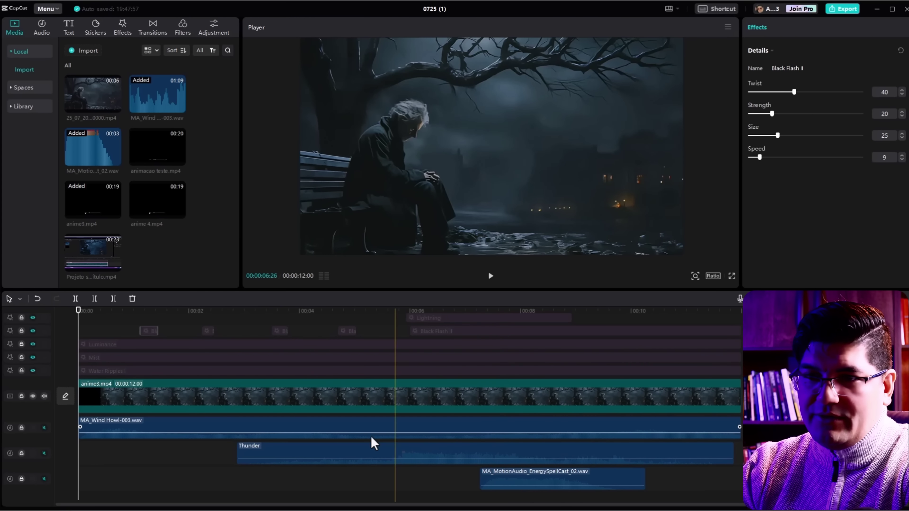
pyautogui.click(33, 371)
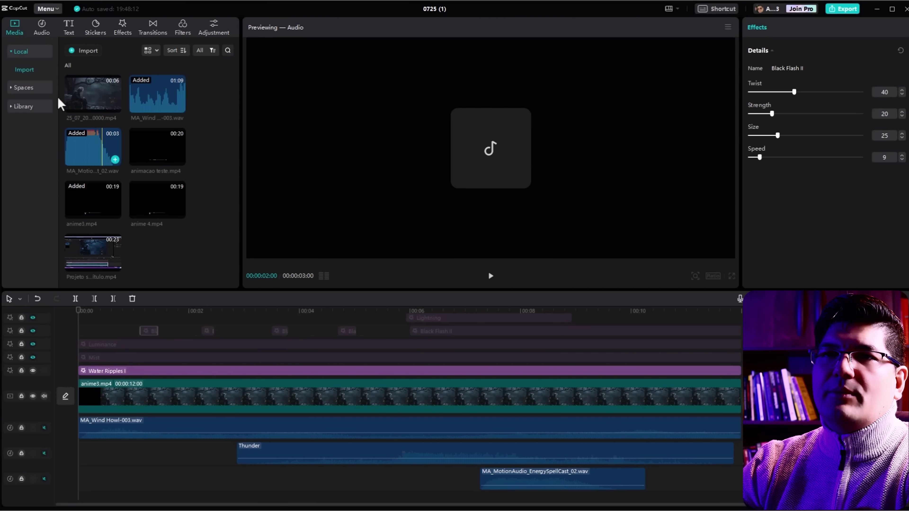
# Step: Find the Water Ripples I effect in the Distortion category of the effects library and preview it
pyautogui.click(123, 28)
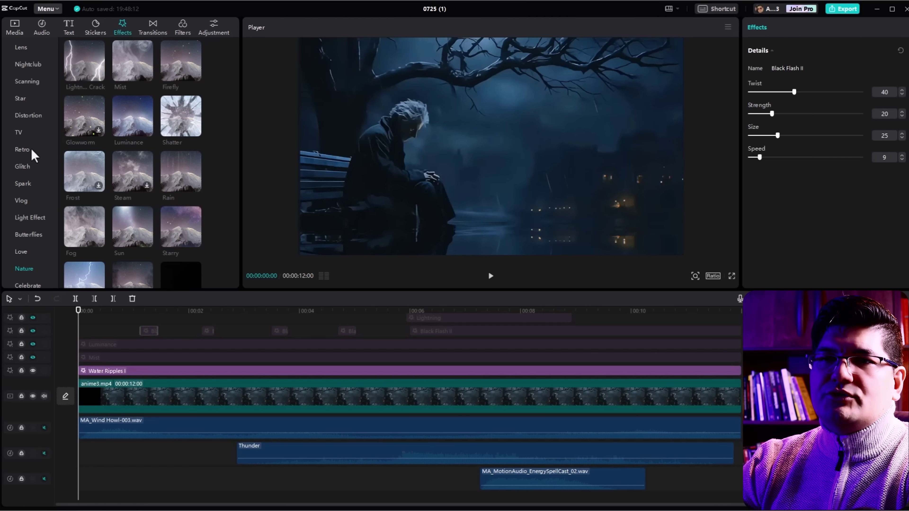
pyautogui.click(28, 118)
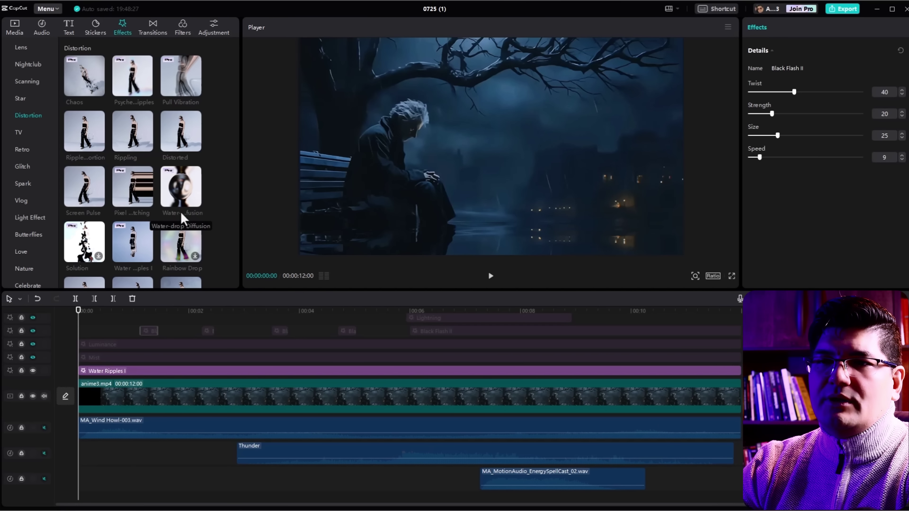
pyautogui.click(135, 244)
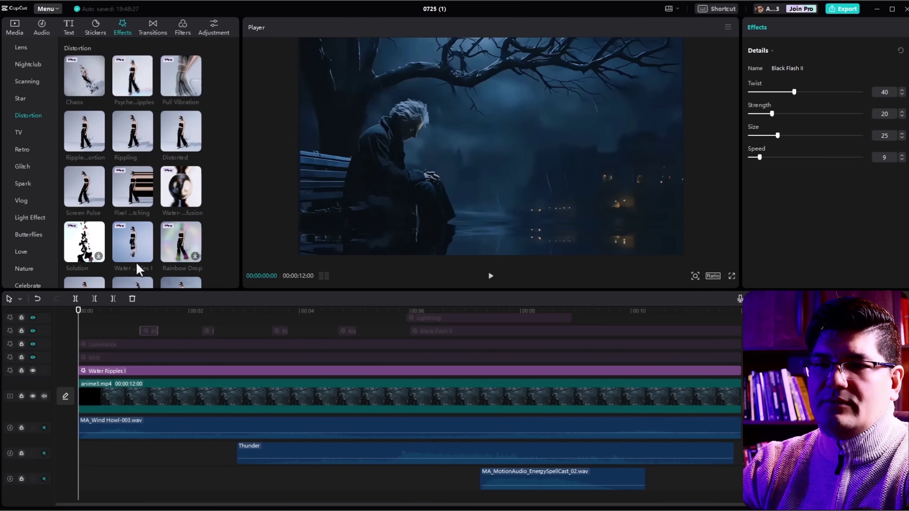
pyautogui.moveTo(137, 264)
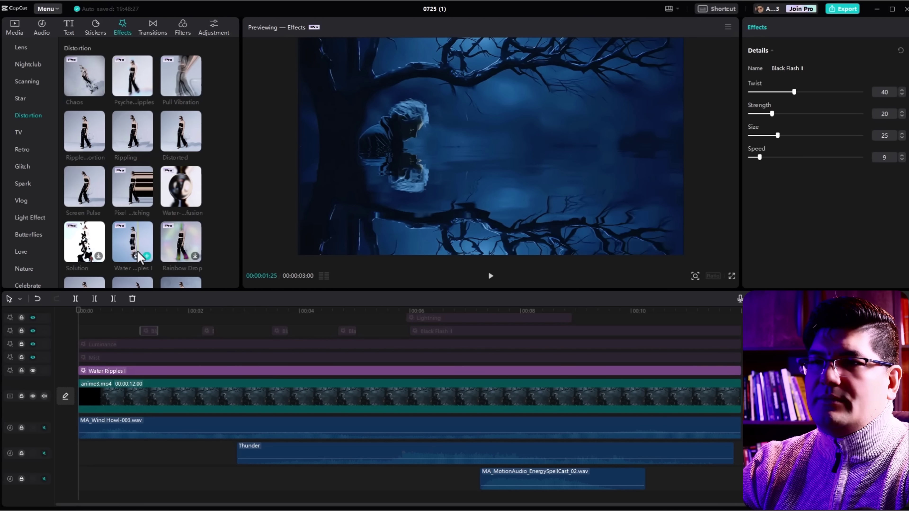
# Step: Try different Vertical values on the Water Ripples I effect and set it to 14
pyautogui.click(202, 371)
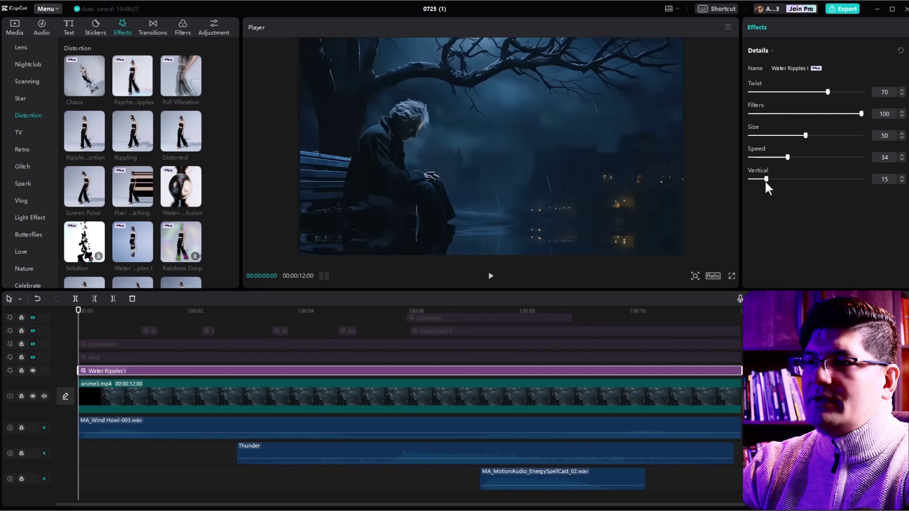
pyautogui.moveTo(766, 183); pyautogui.dragTo(861, 183)
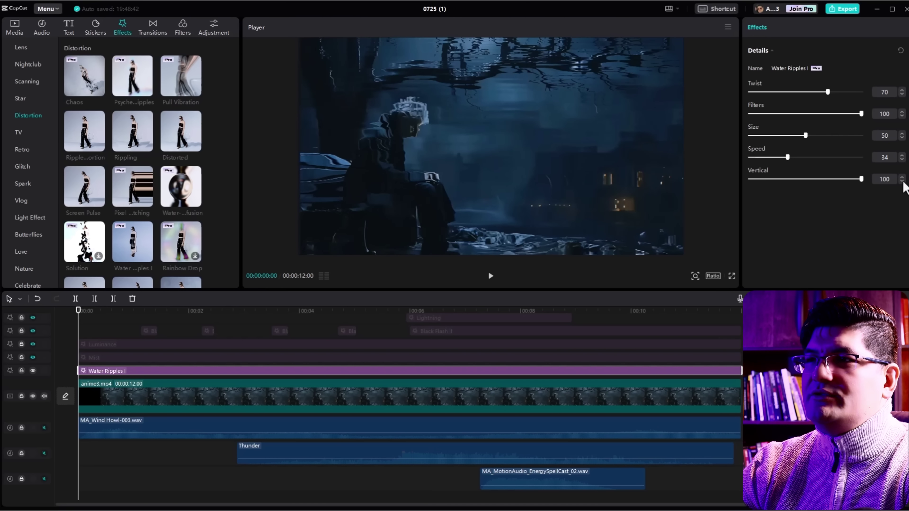
pyautogui.click(850, 179)
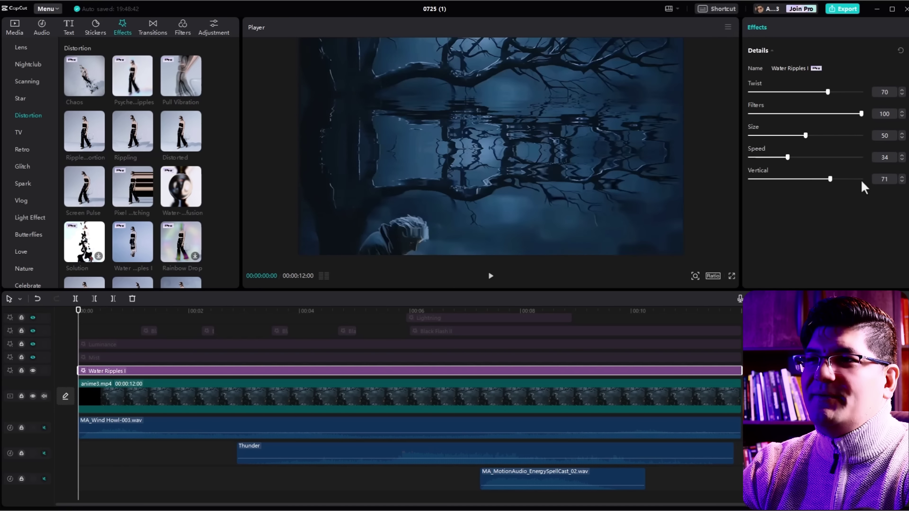
pyautogui.moveTo(850, 180); pyautogui.dragTo(764, 180)
pyautogui.click(763, 179)
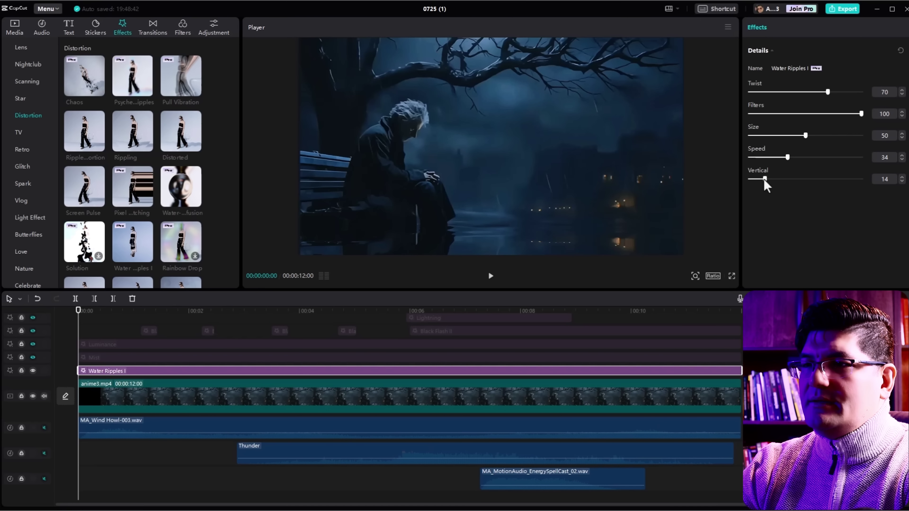
# Step: Scrub the timeline to check the water ripples and unhide the Mist effect track to preview it over the scene
pyautogui.moveTo(77, 318); pyautogui.dragTo(282, 335)
pyautogui.scroll(1, 313, 365)
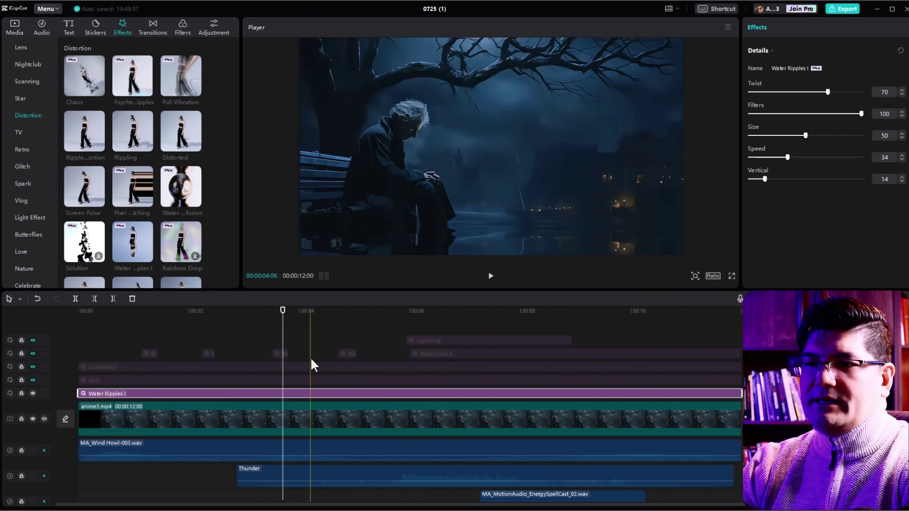
pyautogui.scroll(-1, 314, 369)
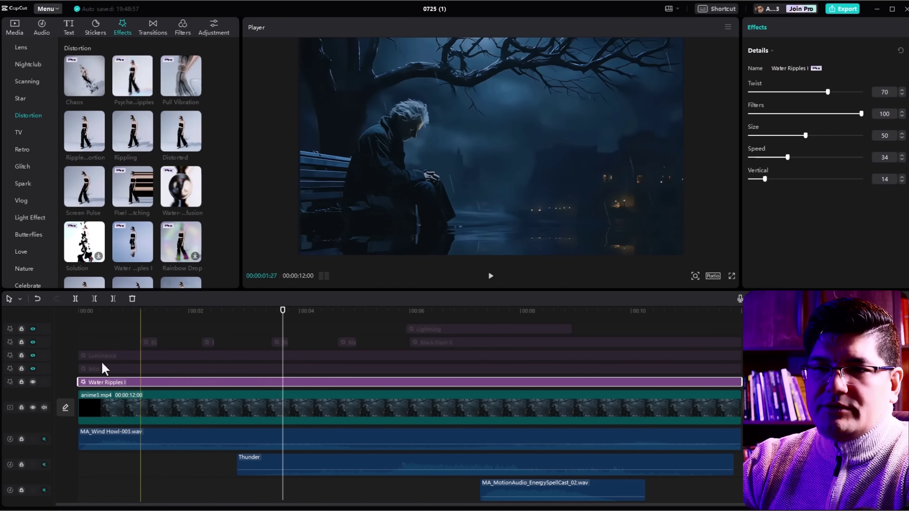
pyautogui.click(33, 369)
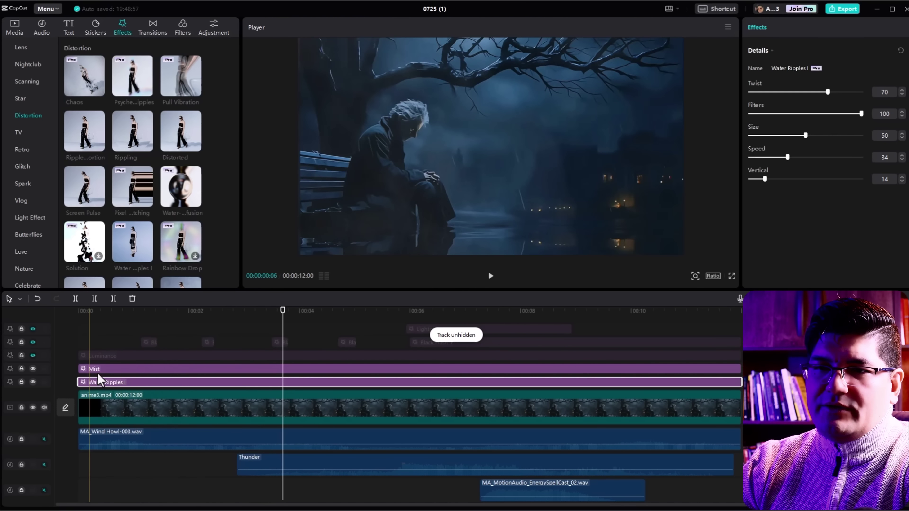
pyautogui.click(310, 321)
pyautogui.scroll(1, 309, 321)
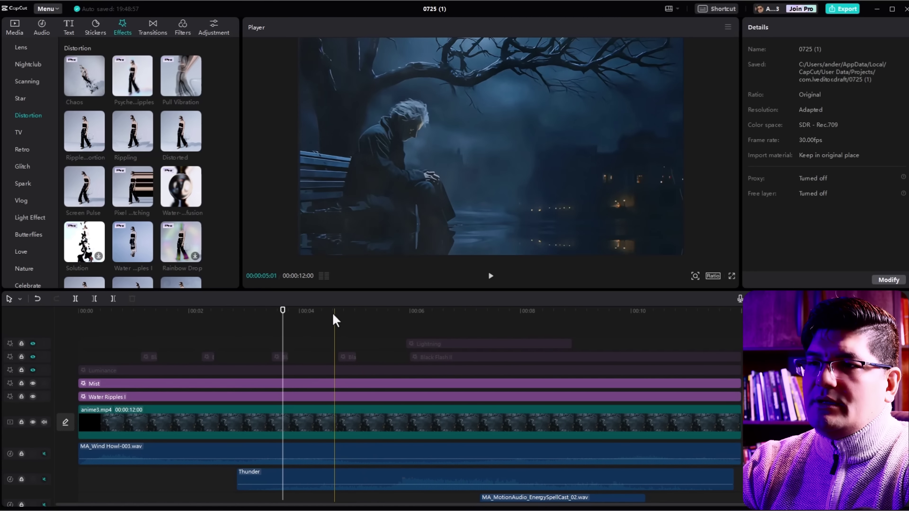
pyautogui.moveTo(334, 317); pyautogui.dragTo(98, 321)
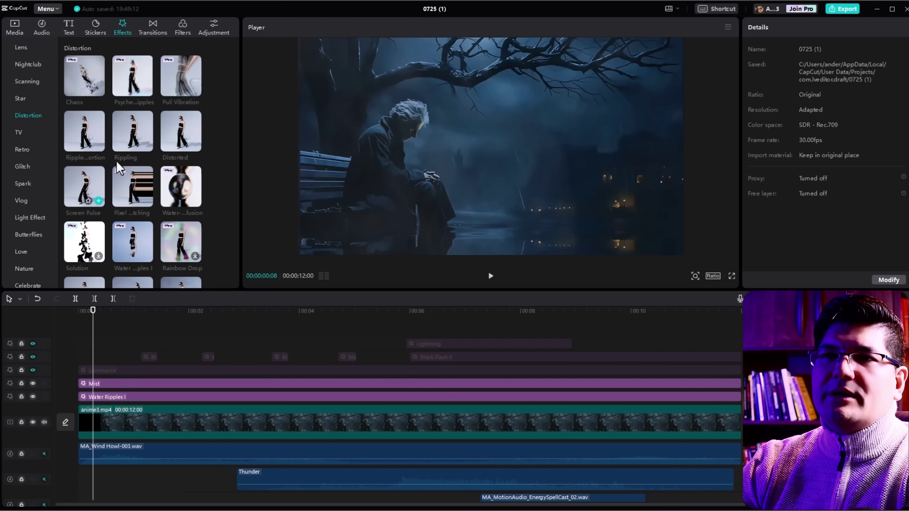
# Step: Preview the Mist effect in the Nature category and inspect the Atmosphere and Speed settings of the timeline's Mist clip
pyautogui.scroll(-1, 31, 232)
pyautogui.click(26, 227)
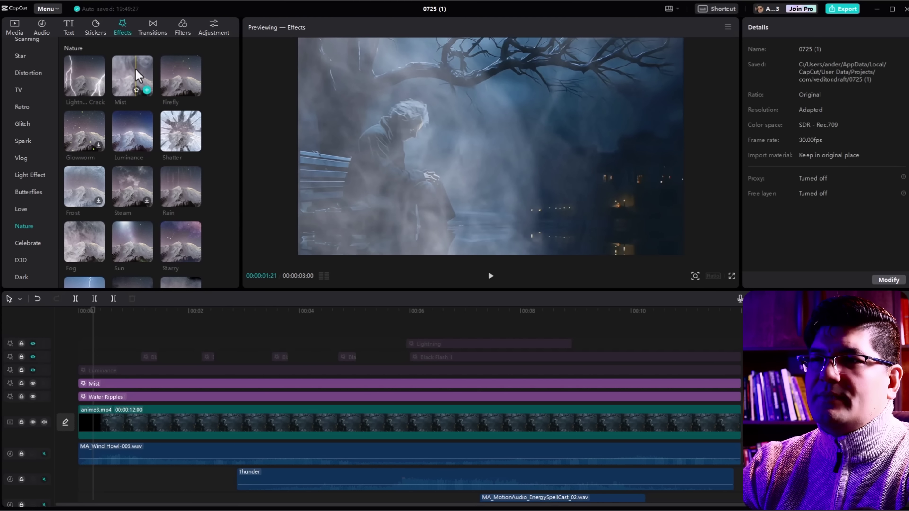
pyautogui.click(162, 384)
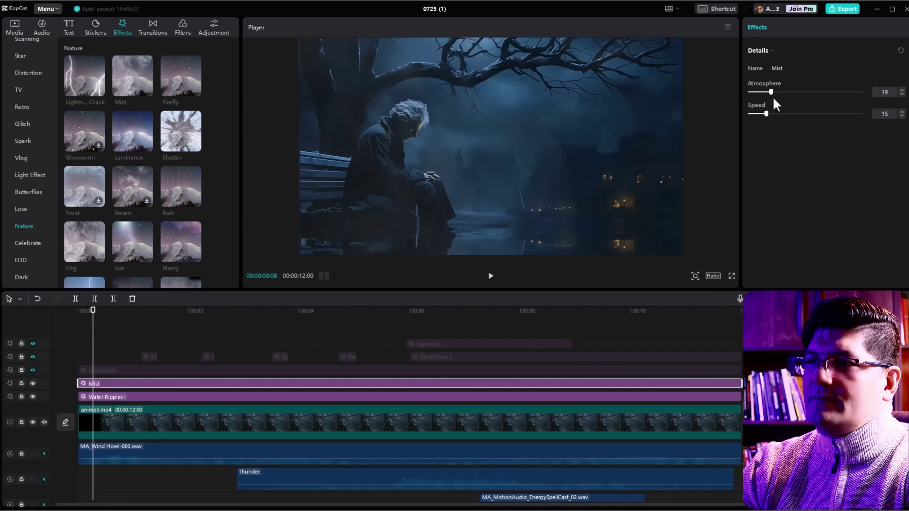
# Step: Unhide the Luminance and Black Flash II effect tracks, placing the playhead at the fourth short flash clip
pyautogui.click(33, 369)
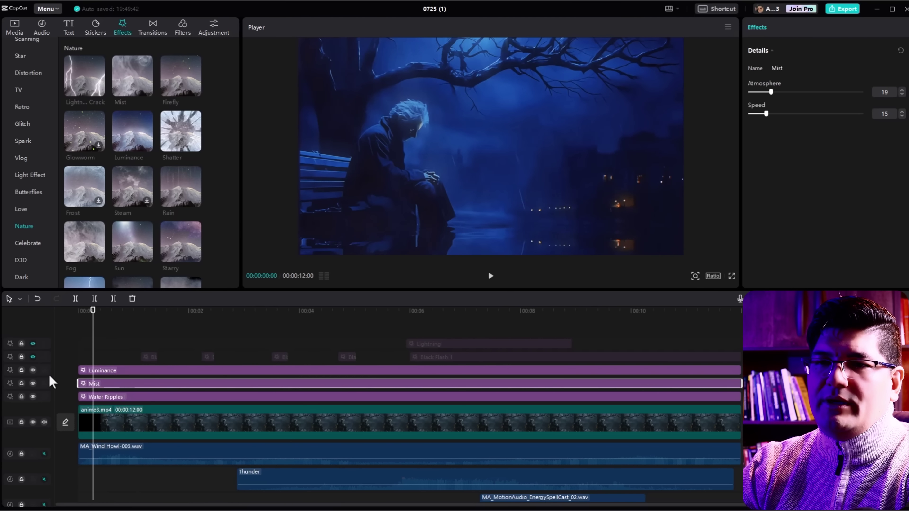
pyautogui.click(34, 370)
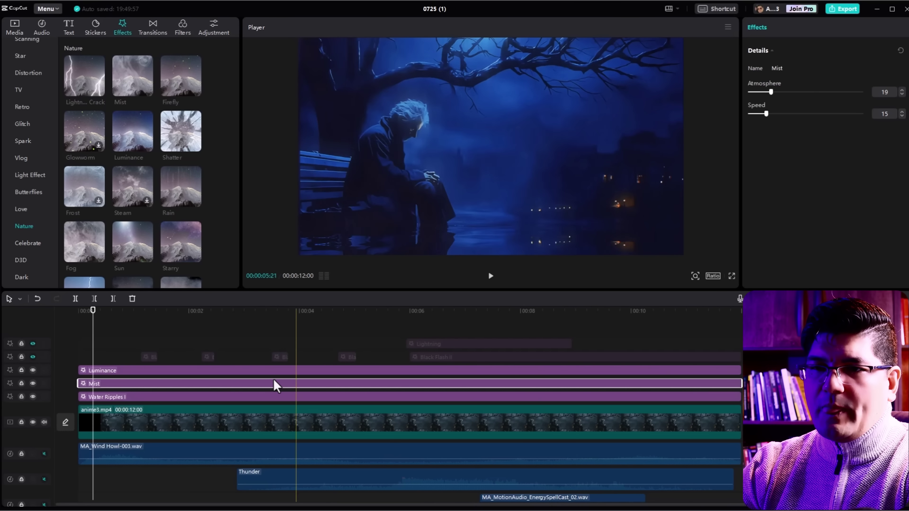
pyautogui.click(32, 357)
pyautogui.click(396, 329)
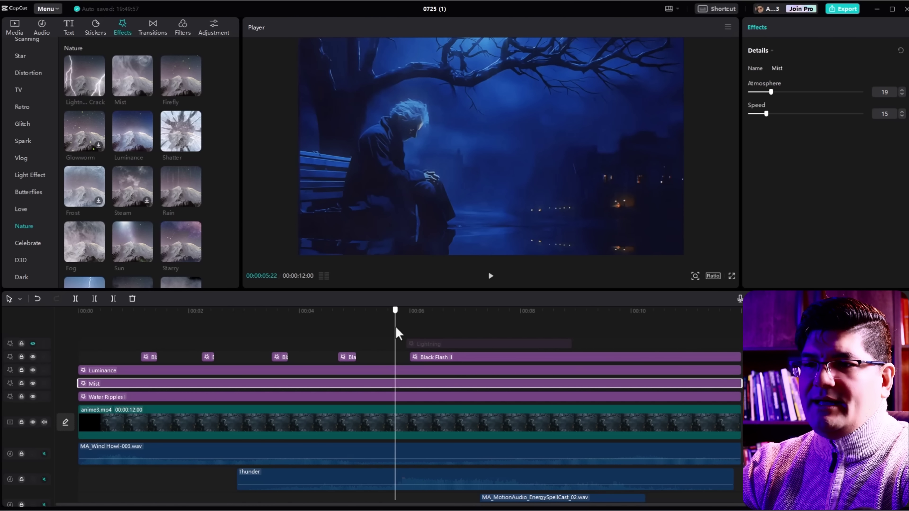
pyautogui.click(340, 326)
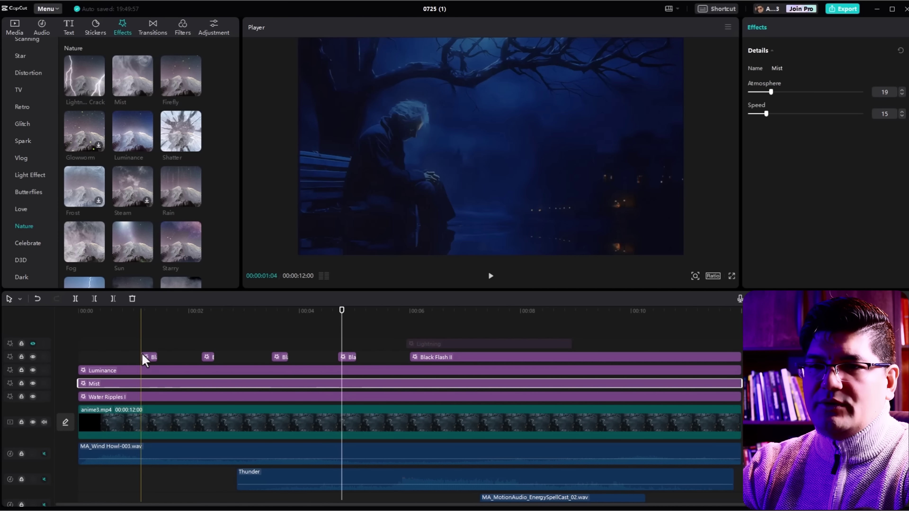
# Step: Preview the Sun effect, look through the remaining Nature effects, and show the Nightclub effects category
pyautogui.click(129, 243)
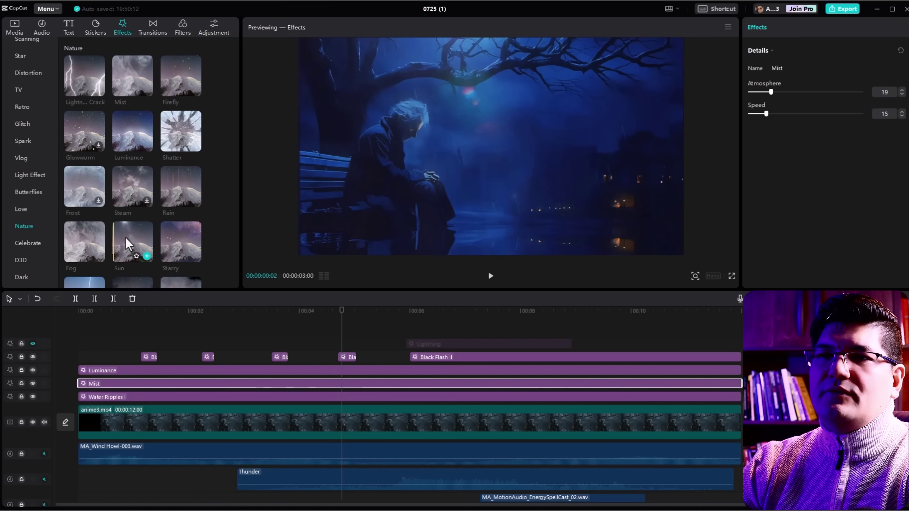
pyautogui.scroll(-2, 153, 202)
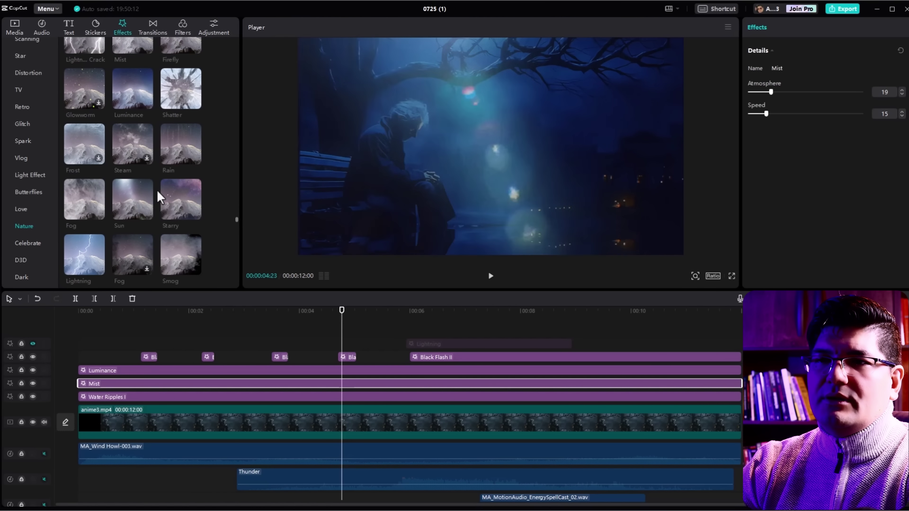
pyautogui.scroll(-1, 148, 231)
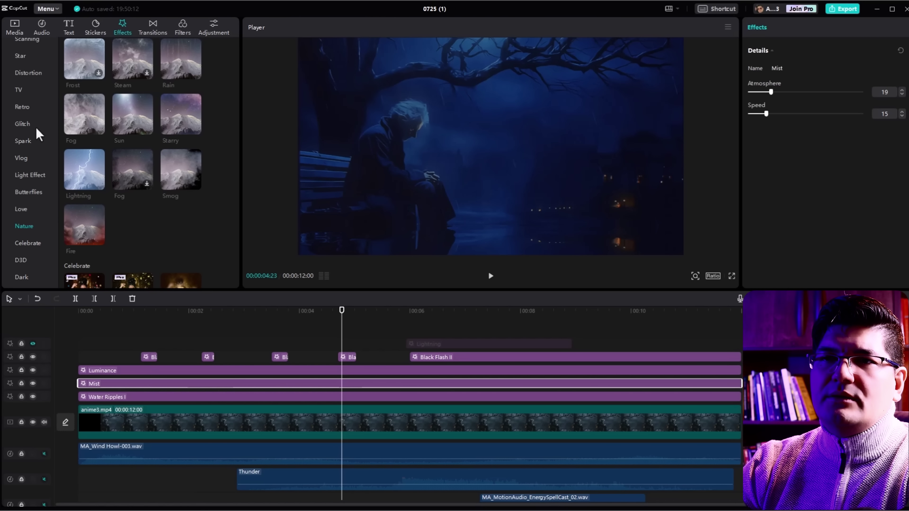
pyautogui.scroll(3, 38, 172)
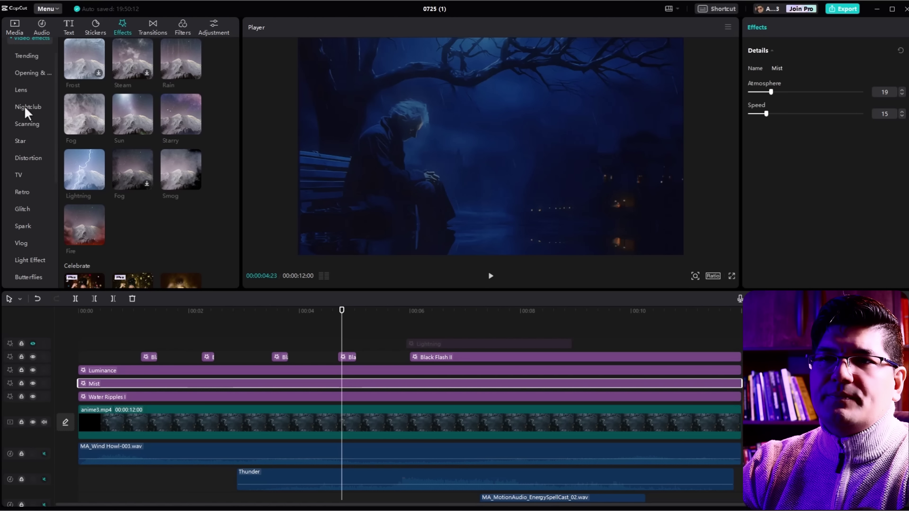
pyautogui.click(26, 108)
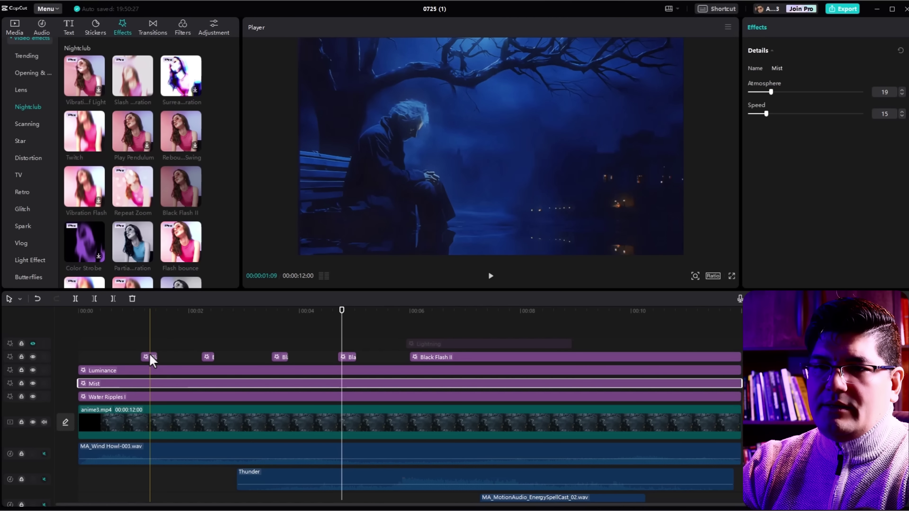
# Step: Inspect the first short Black Flash II clip's settings and scrub from it to the start of the long Black Flash II clip
pyautogui.click(150, 357)
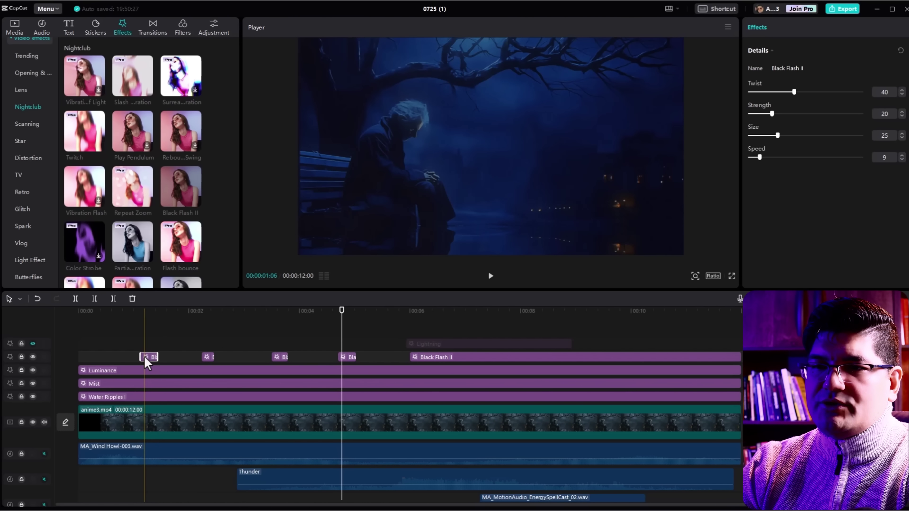
pyautogui.click(146, 314)
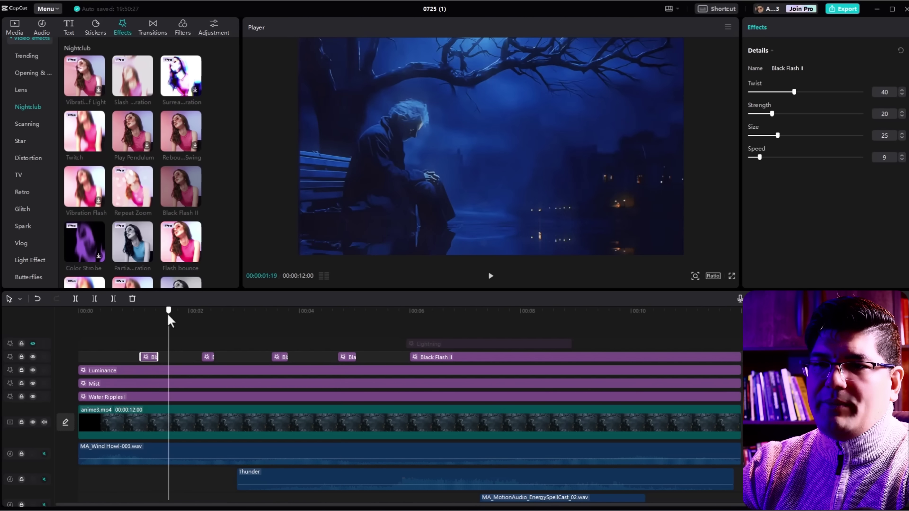
pyautogui.moveTo(147, 313)
pyautogui.mouseDown()
pyautogui.moveTo(158, 309)
pyautogui.moveTo(128, 308)
pyautogui.moveTo(164, 313)
pyautogui.mouseUp()
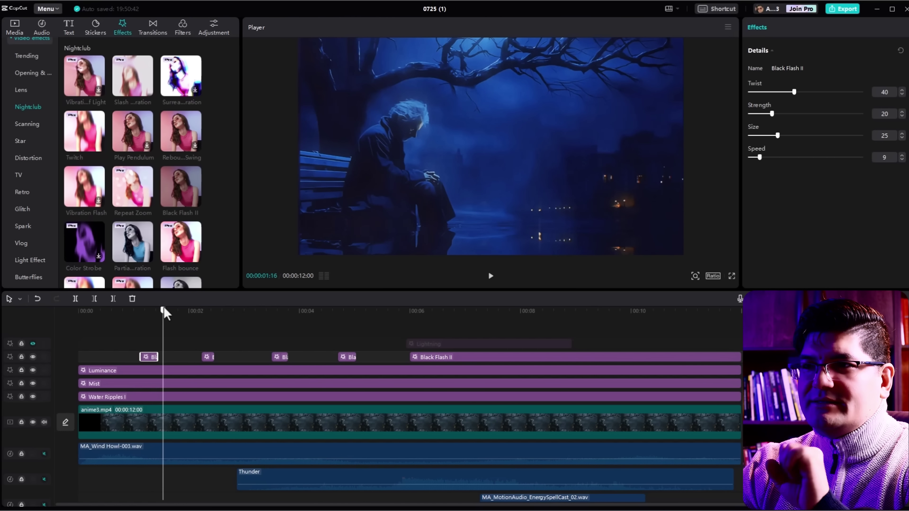
pyautogui.moveTo(164, 314); pyautogui.dragTo(166, 314)
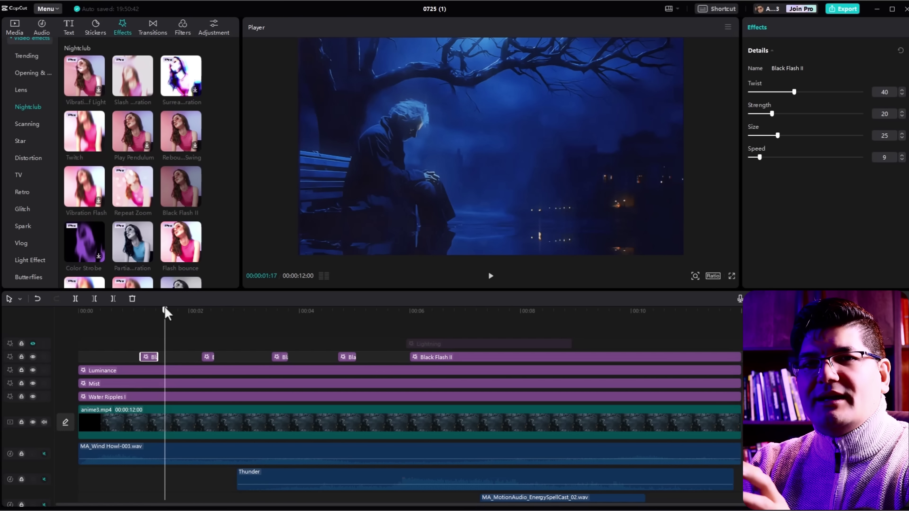
pyautogui.moveTo(167, 314); pyautogui.dragTo(409, 327)
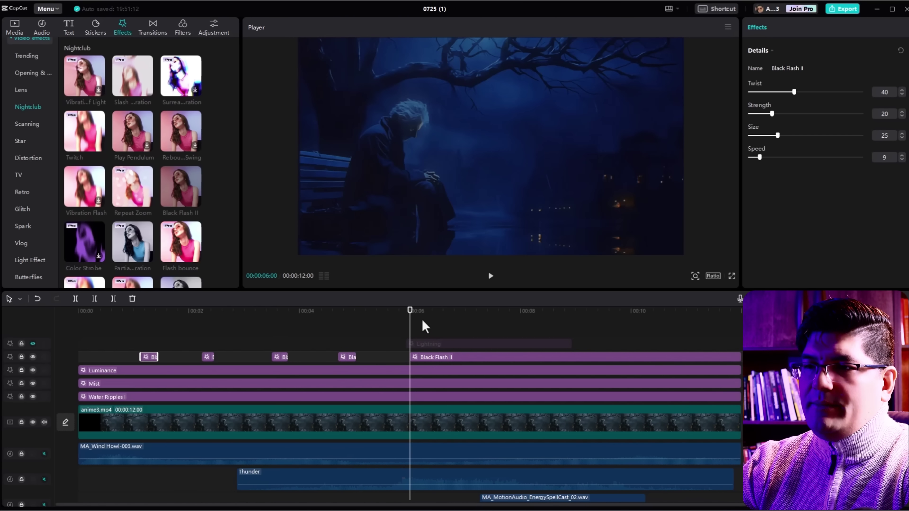
# Step: Unhide the Lightning effect track and preview it over the scene, locating the Lightning effect in the Nature category
pyautogui.click(33, 344)
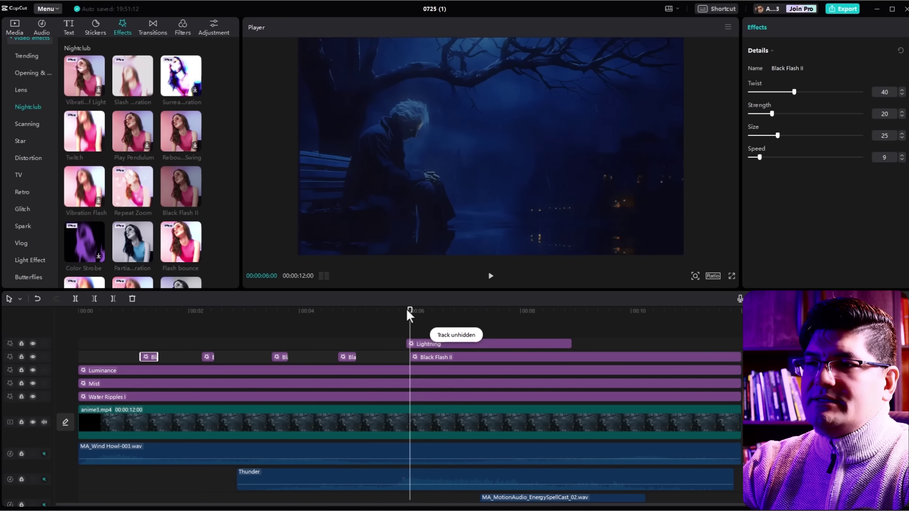
pyautogui.click(453, 322)
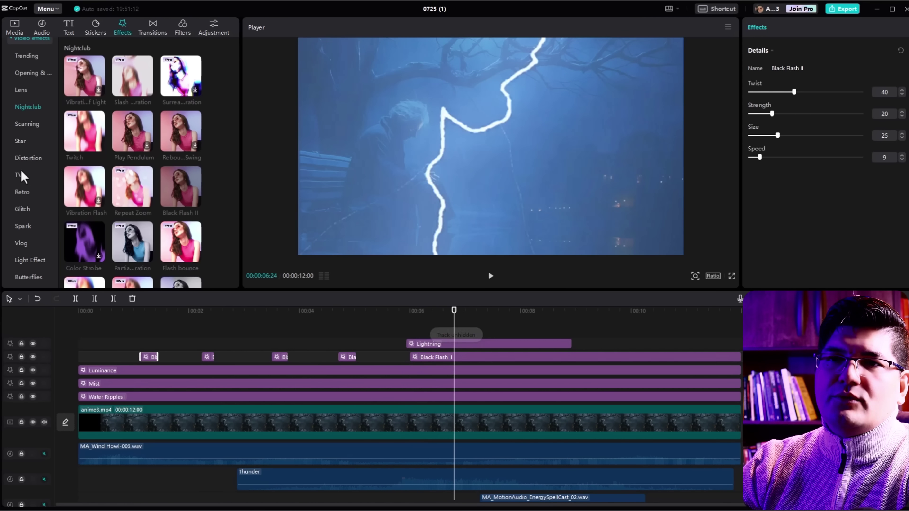
pyautogui.scroll(-5, 36, 242)
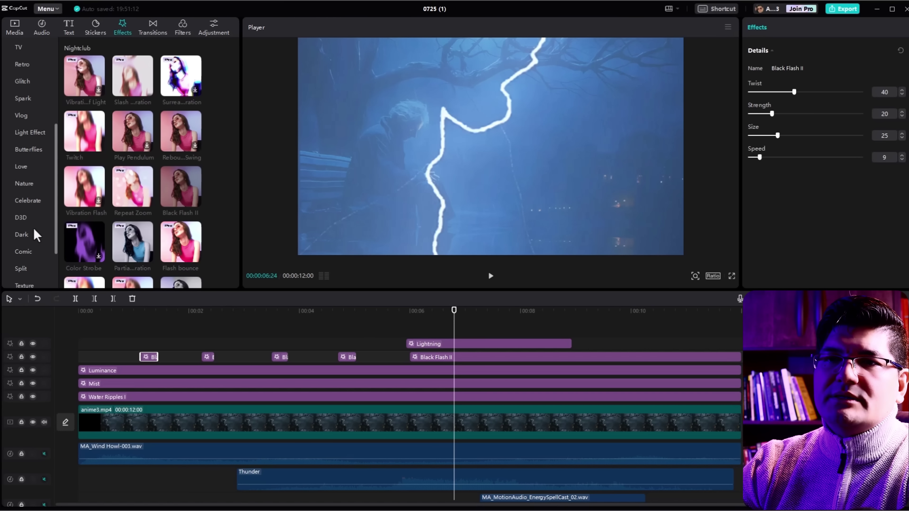
pyautogui.click(24, 184)
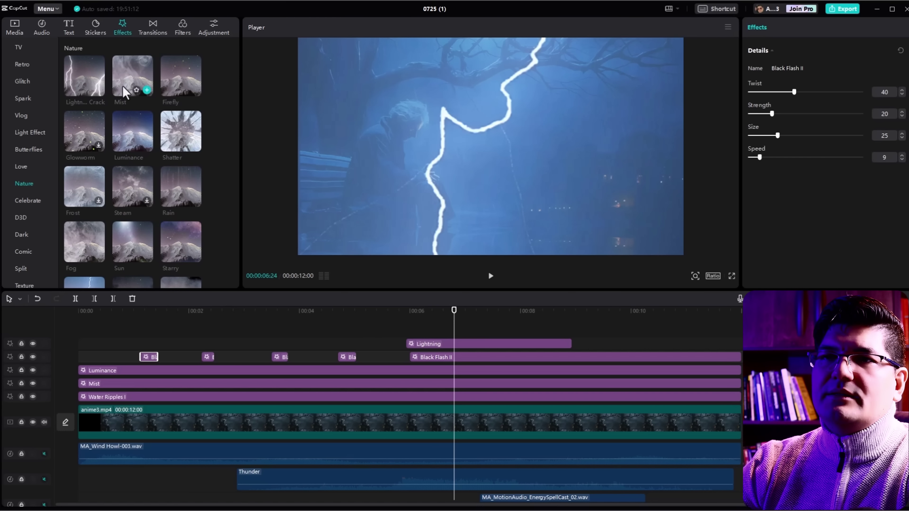
pyautogui.scroll(-2, 136, 172)
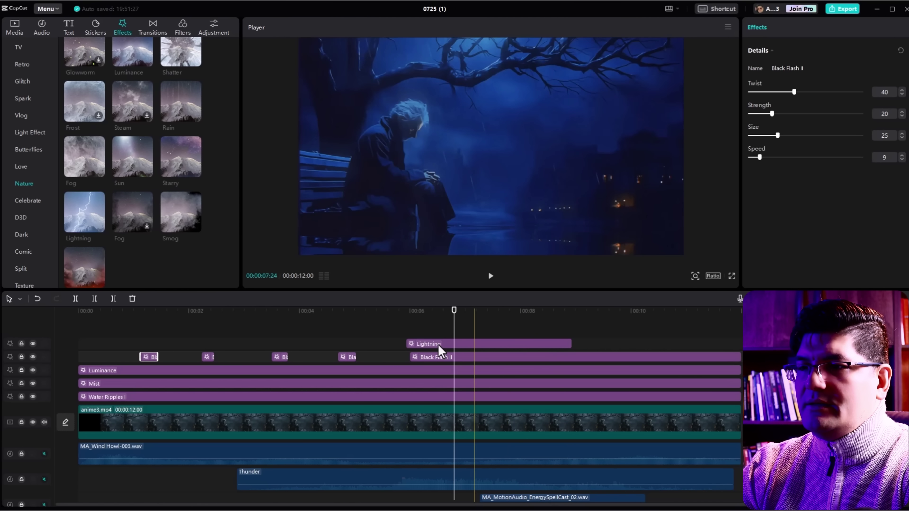
pyautogui.moveTo(408, 311); pyautogui.dragTo(544, 341)
# Step: Look through the sound effects library alongside the wind, thunder and energy spell audio tracks in the timeline
pyautogui.scroll(-2, 477, 372)
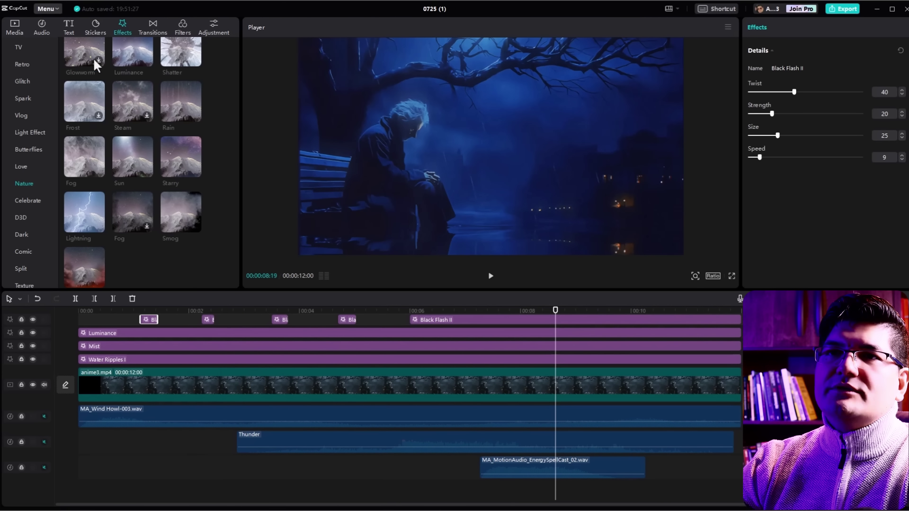
pyautogui.click(37, 28)
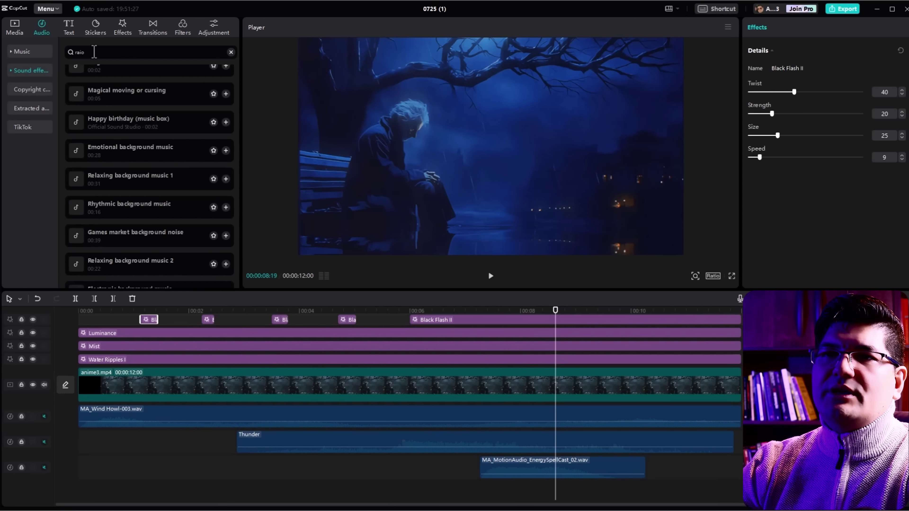
pyautogui.scroll(1, 157, 166)
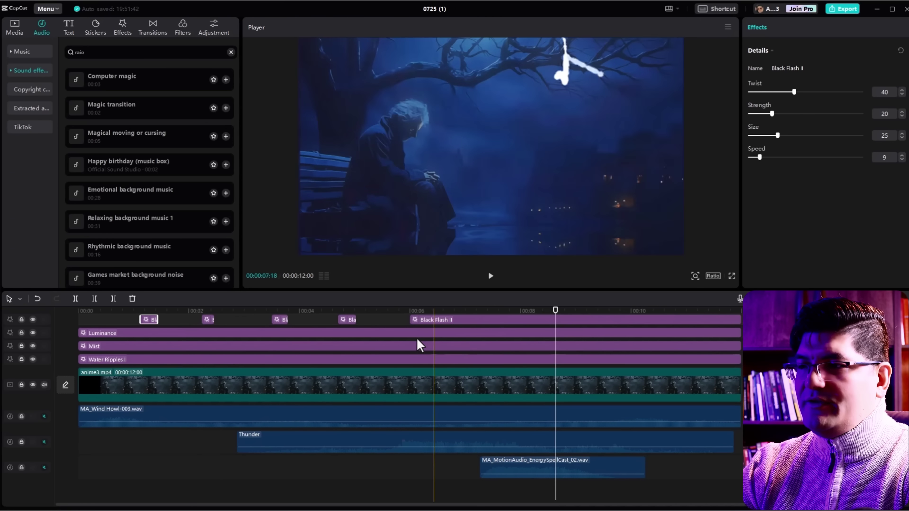
# Step: Return the playhead to the start of the timeline
pyautogui.hotkey('ctrl', 'z')
pyautogui.hotkey('ctrl', 'z')
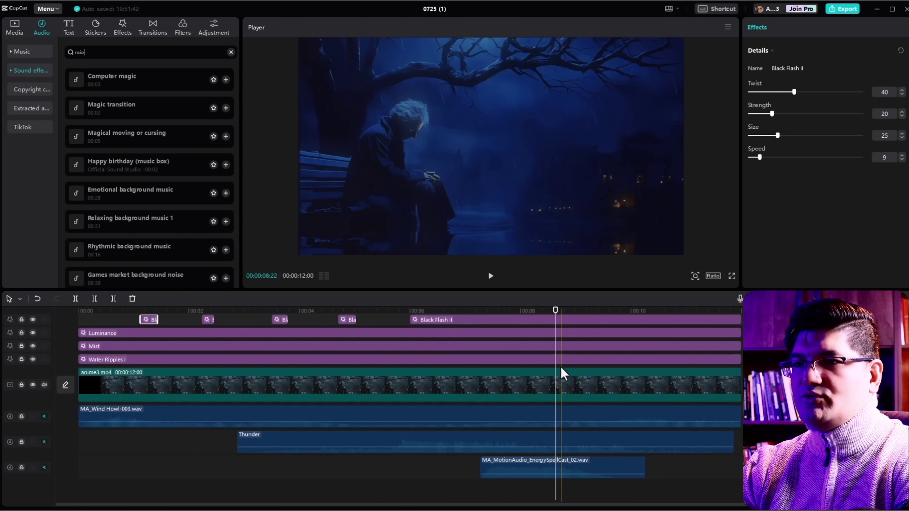
pyautogui.hotkey('ctrl', 'z')
pyautogui.press('Home')
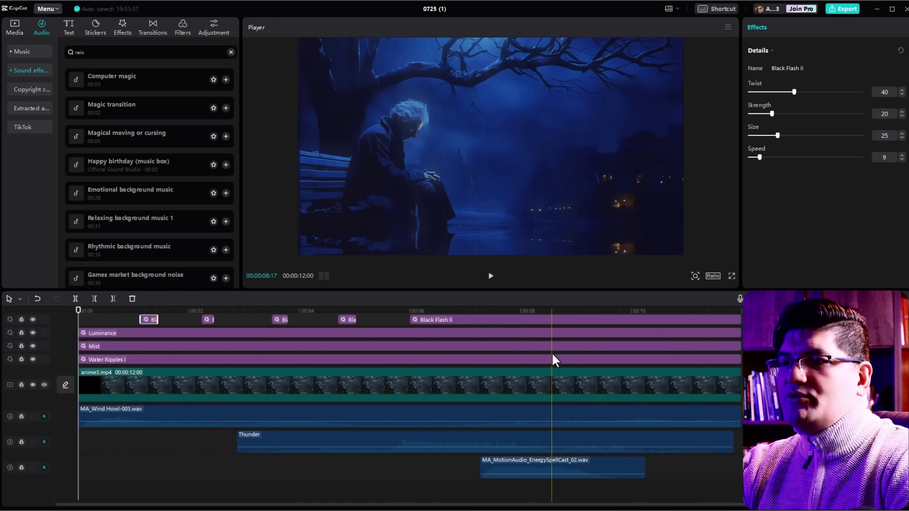